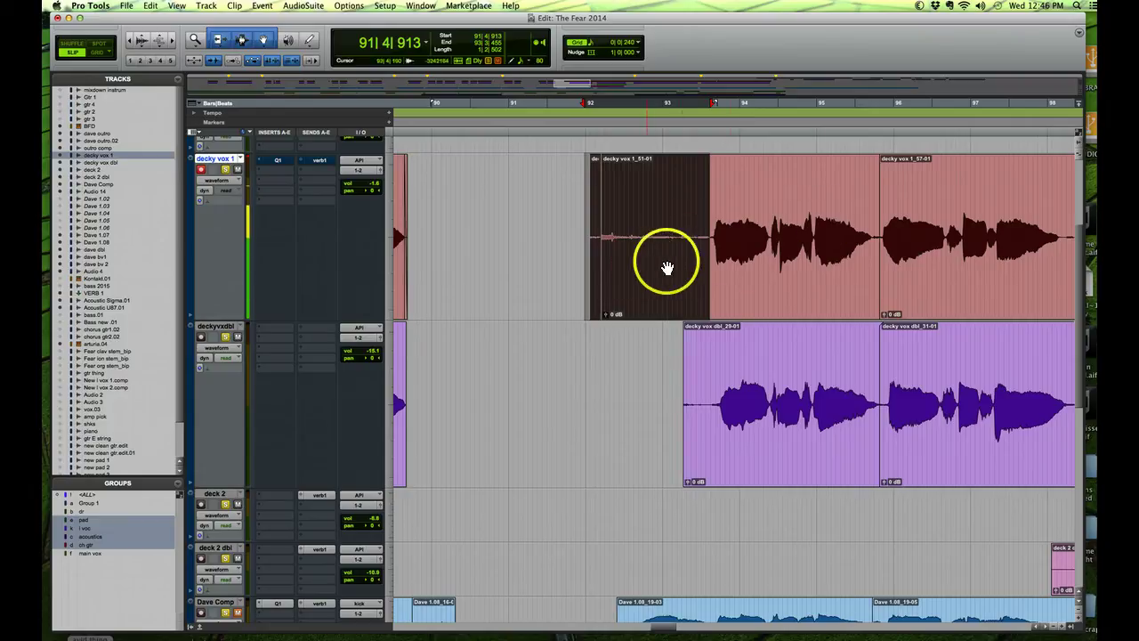
Step: Delete the noise from 91|4|357 to 93|3|524 on decky vox 1 and fade in the remaining clip
{"action": "left_click", "coordinate": [130, 42]}
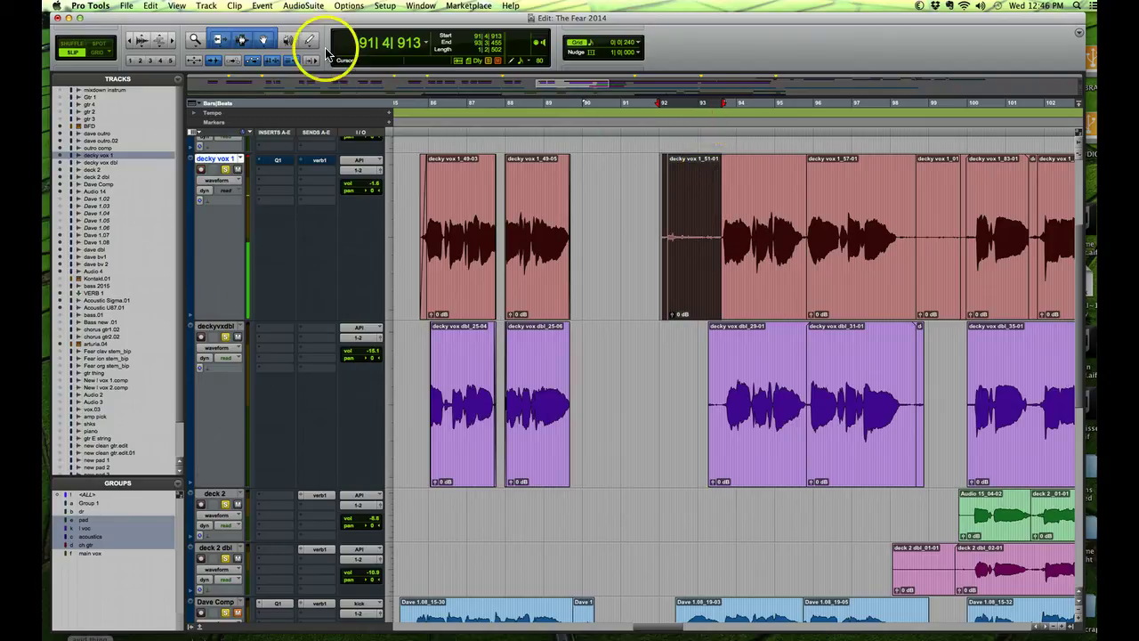
{"action": "left_click", "coordinate": [165, 40]}
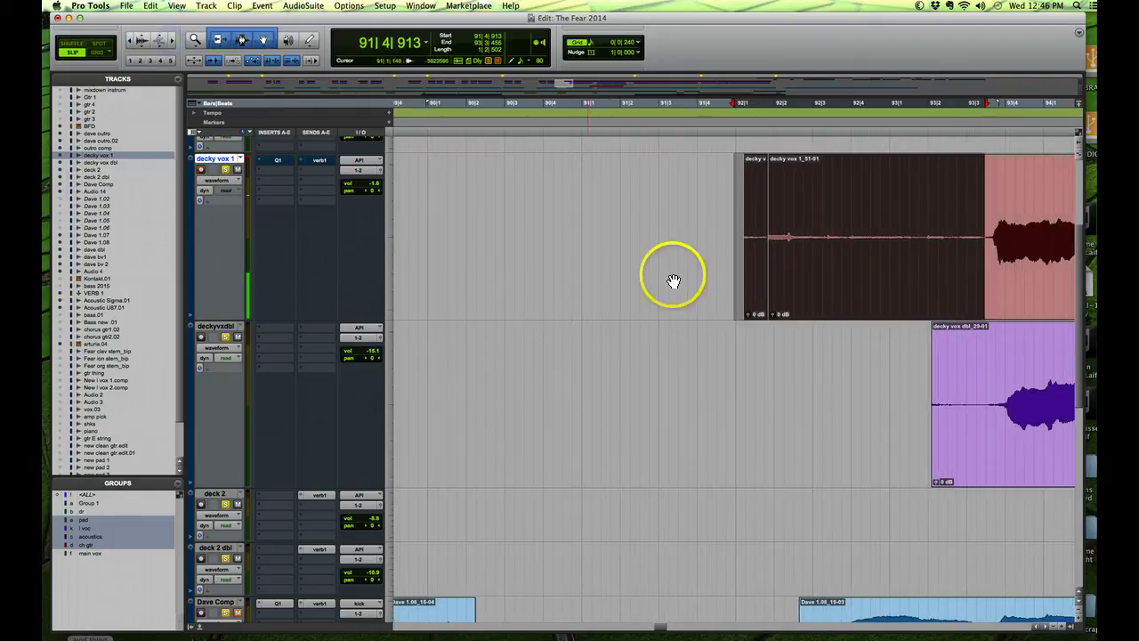
{"action": "scroll", "coordinate": [732, 276], "scroll_direction": "right", "scroll_amount": 5}
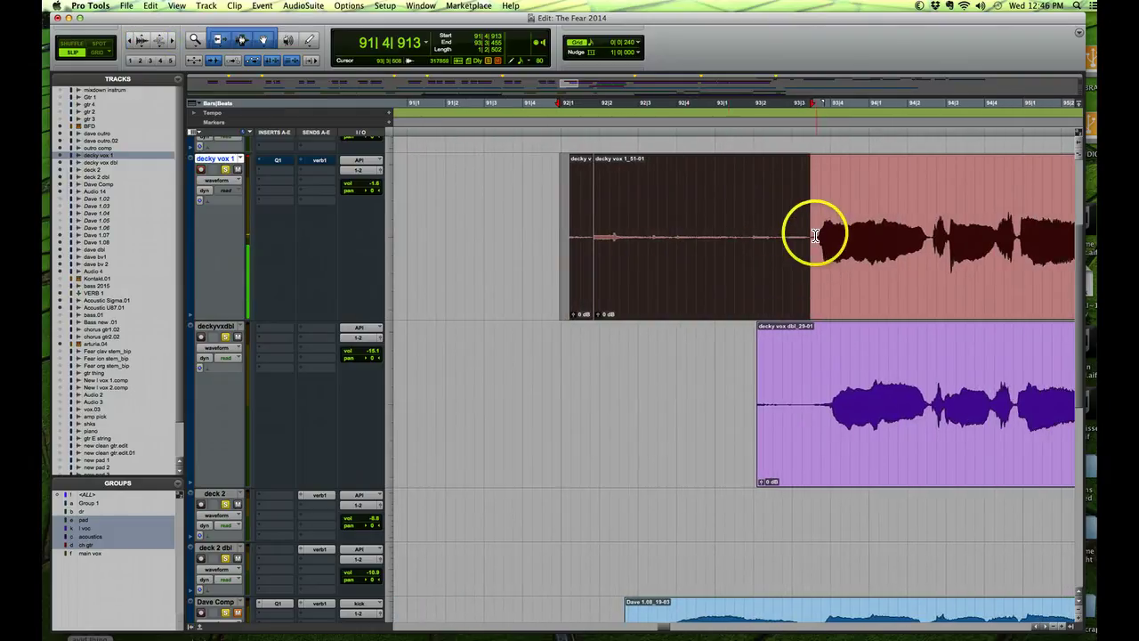
{"action": "left_click_drag", "start_coordinate": [816, 236], "coordinate": [536, 236]}
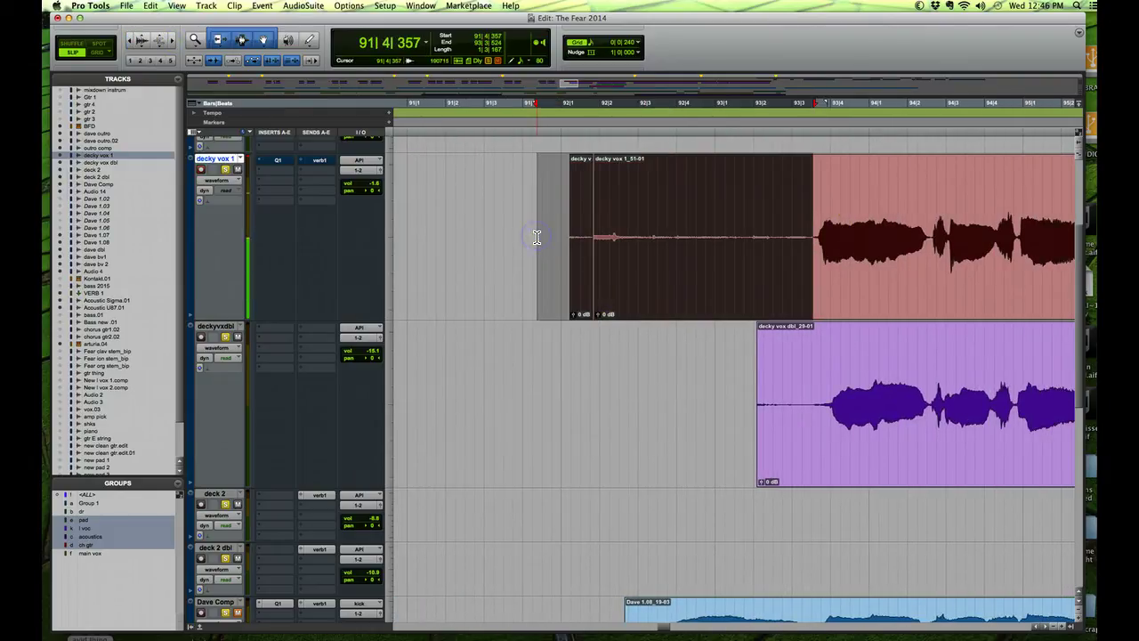
{"action": "key", "text": "Delete"}
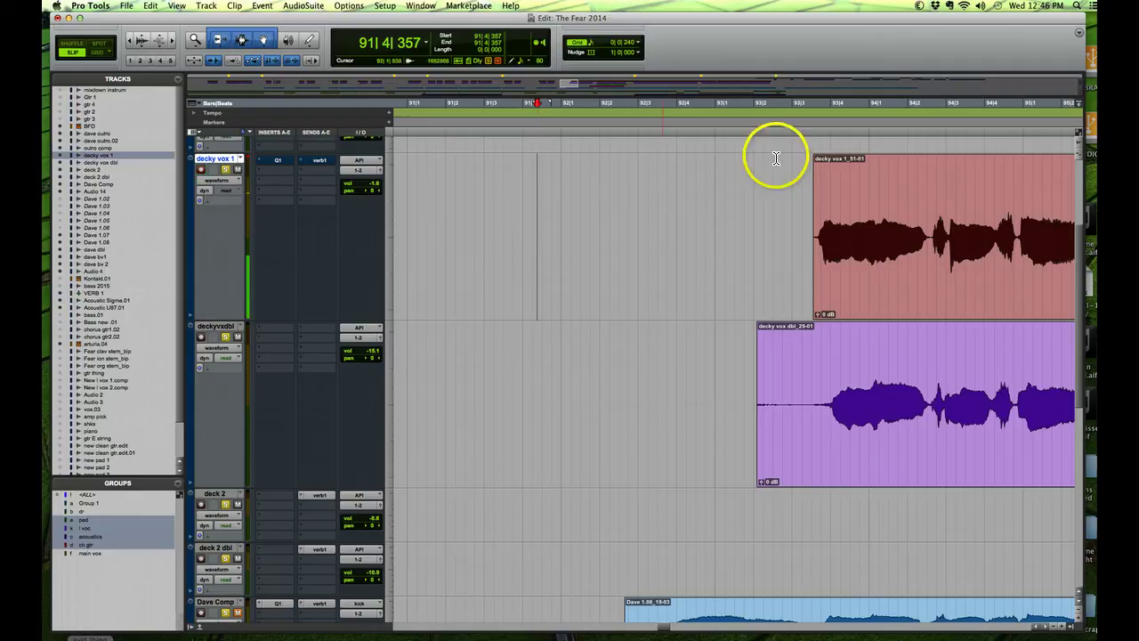
{"action": "left_click", "coordinate": [817, 165]}
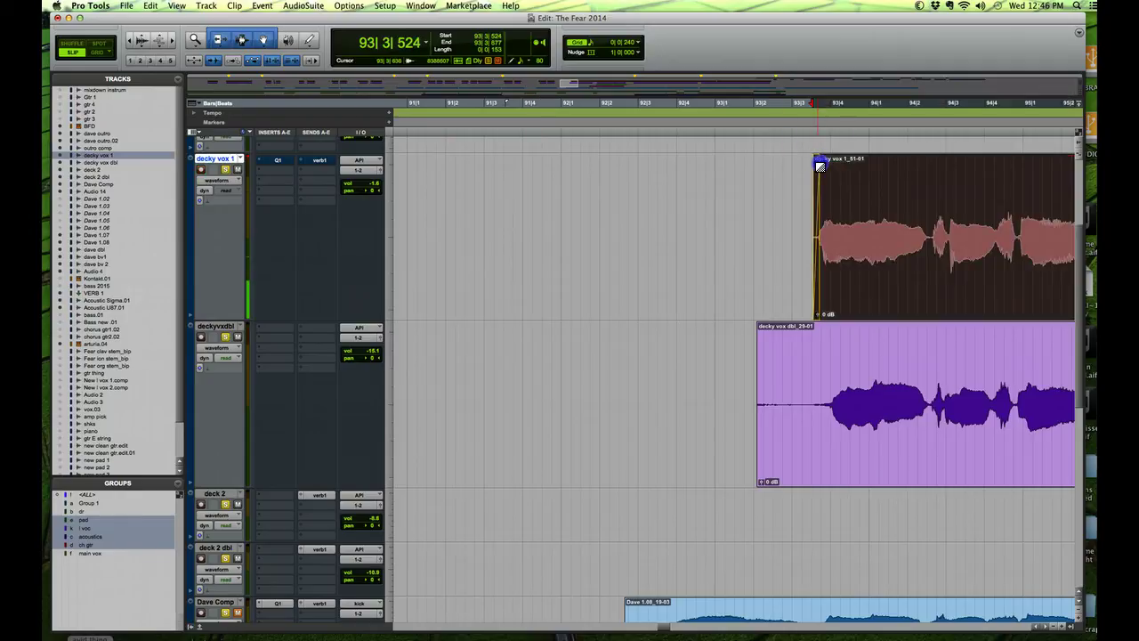
{"action": "left_click", "coordinate": [819, 166]}
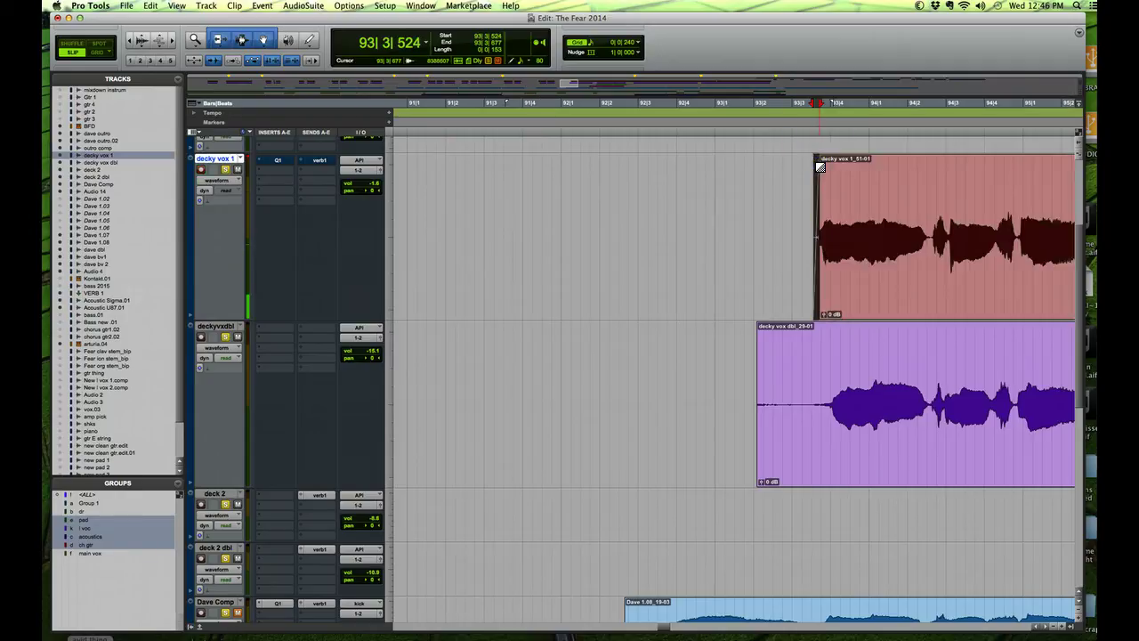
Step: Undo the fade and deletion, then cut the lead-in noise and undo that cut too
{"action": "key", "text": "super+z"}
{"action": "key", "text": "super+z"}
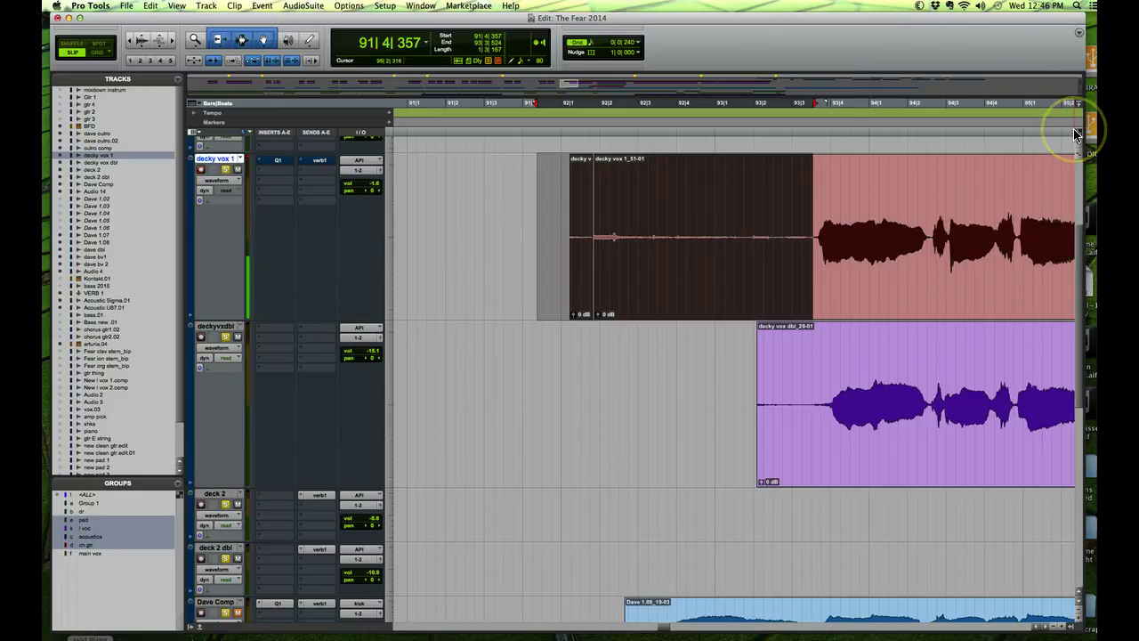
{"action": "key", "text": "super+x"}
{"action": "key", "text": "super+z"}
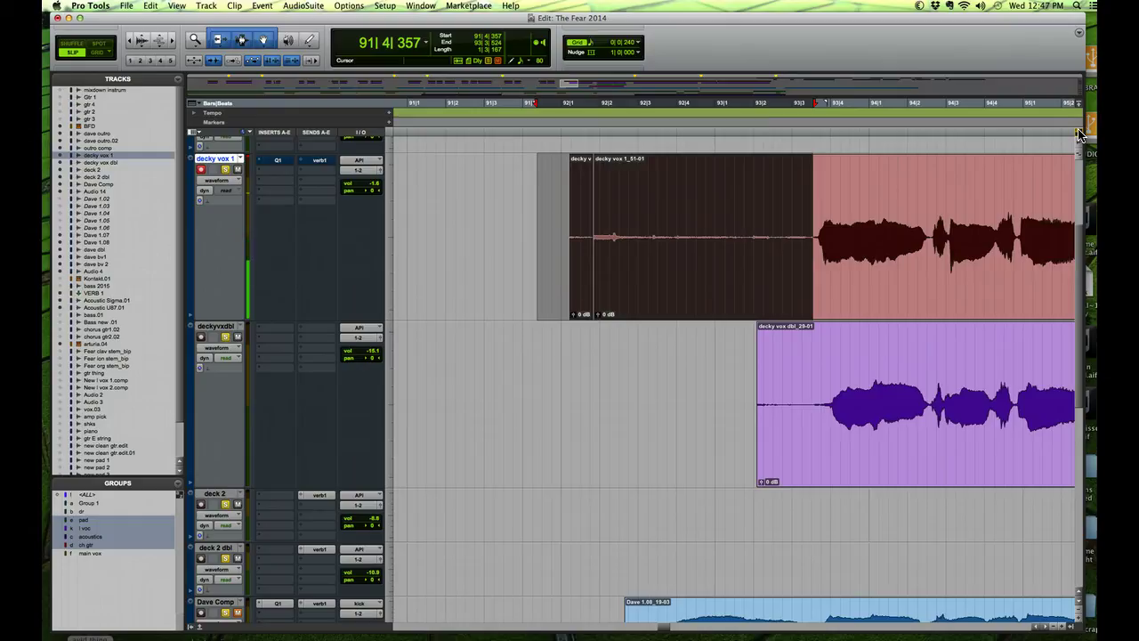
Step: Delete the lead-in noise again and try the Selector, Trim and Grabber tools on the clip
{"action": "key", "text": "Delete"}
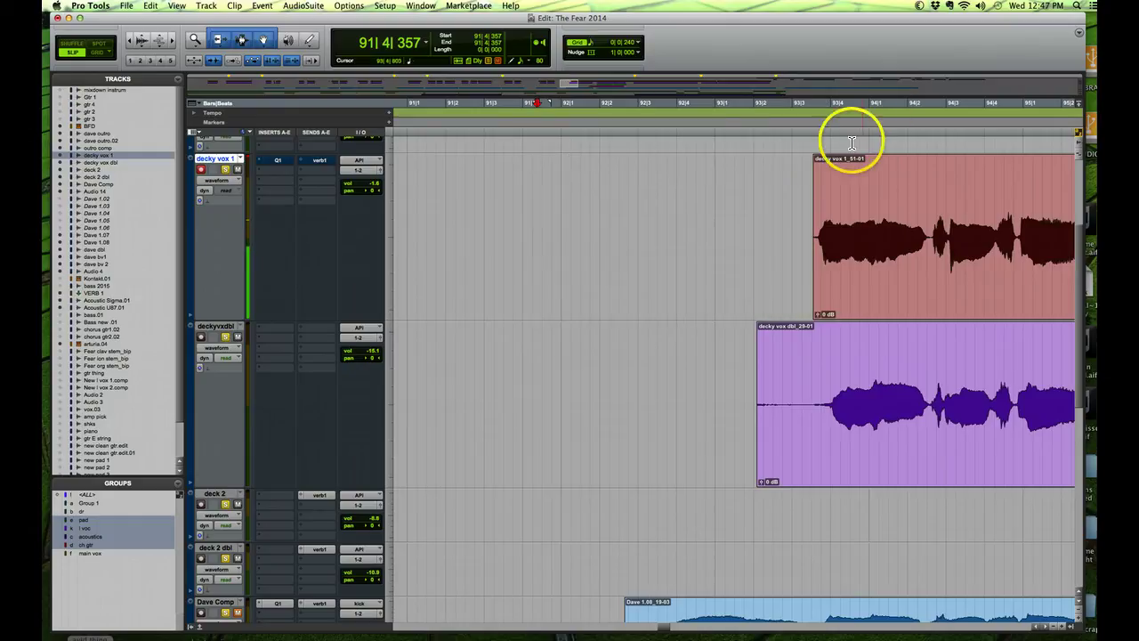
{"action": "left_click", "coordinate": [819, 166]}
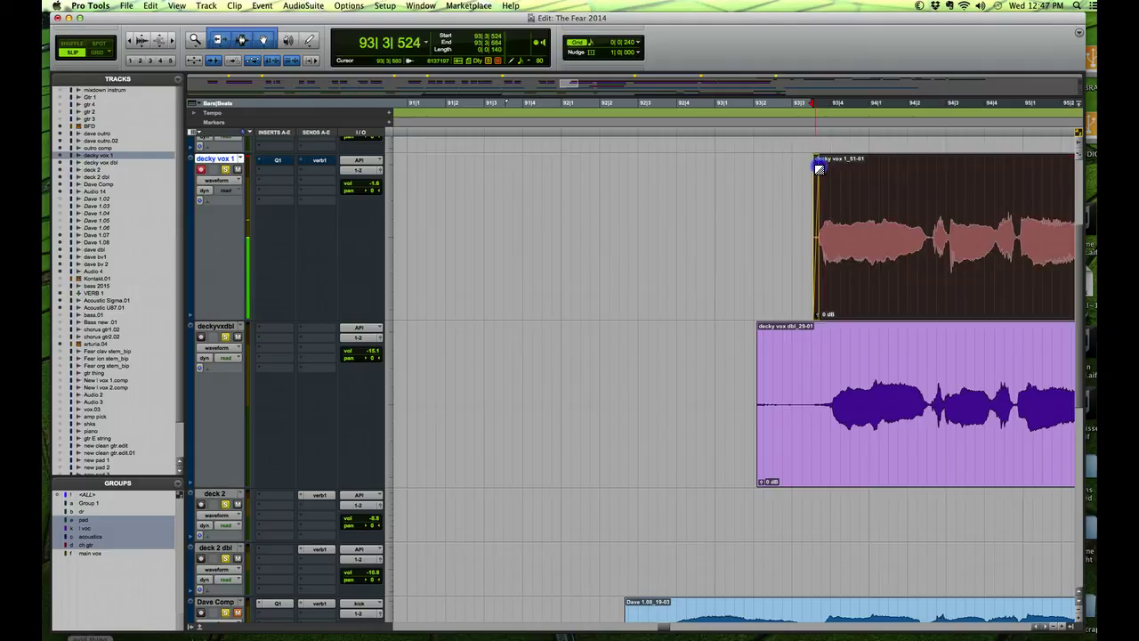
{"action": "left_click", "coordinate": [818, 167]}
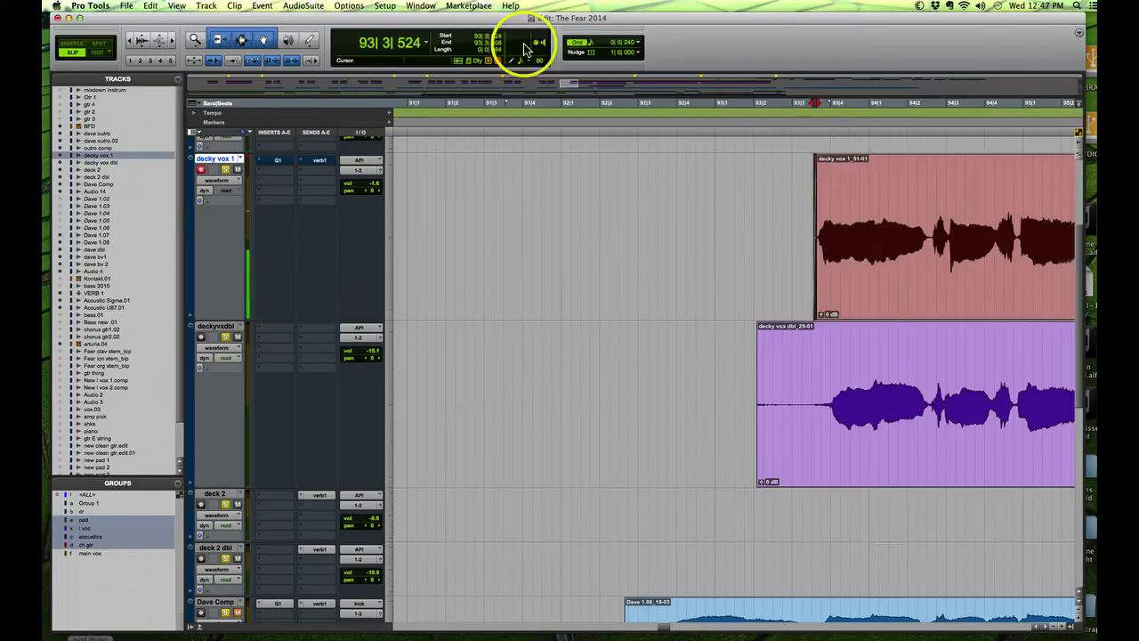
{"action": "left_click", "coordinate": [240, 41]}
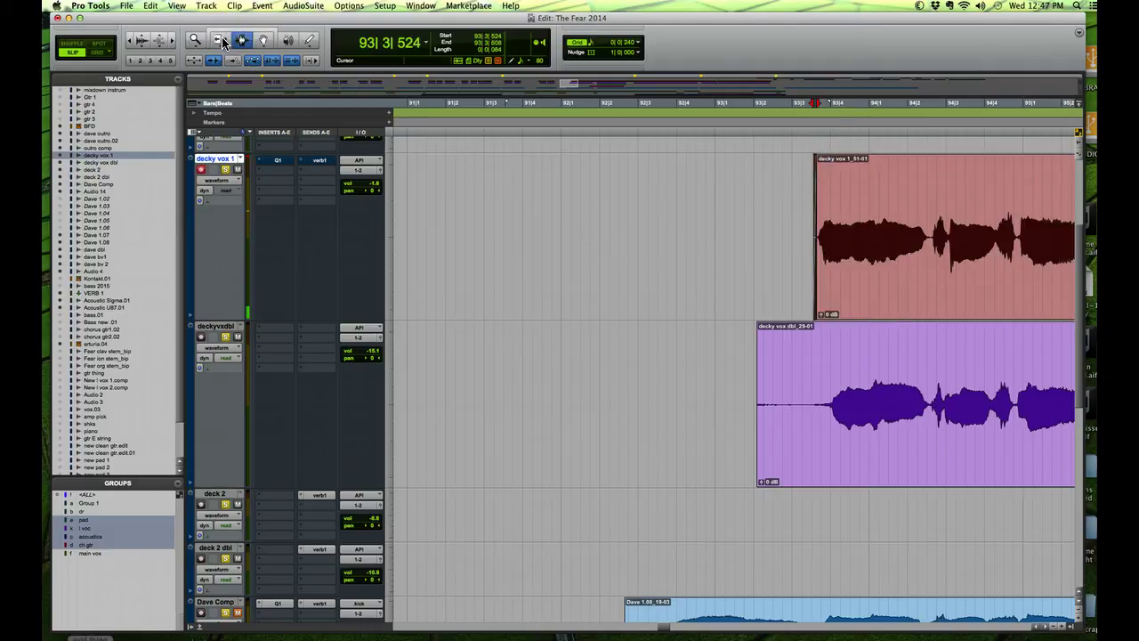
{"action": "left_click", "coordinate": [219, 40]}
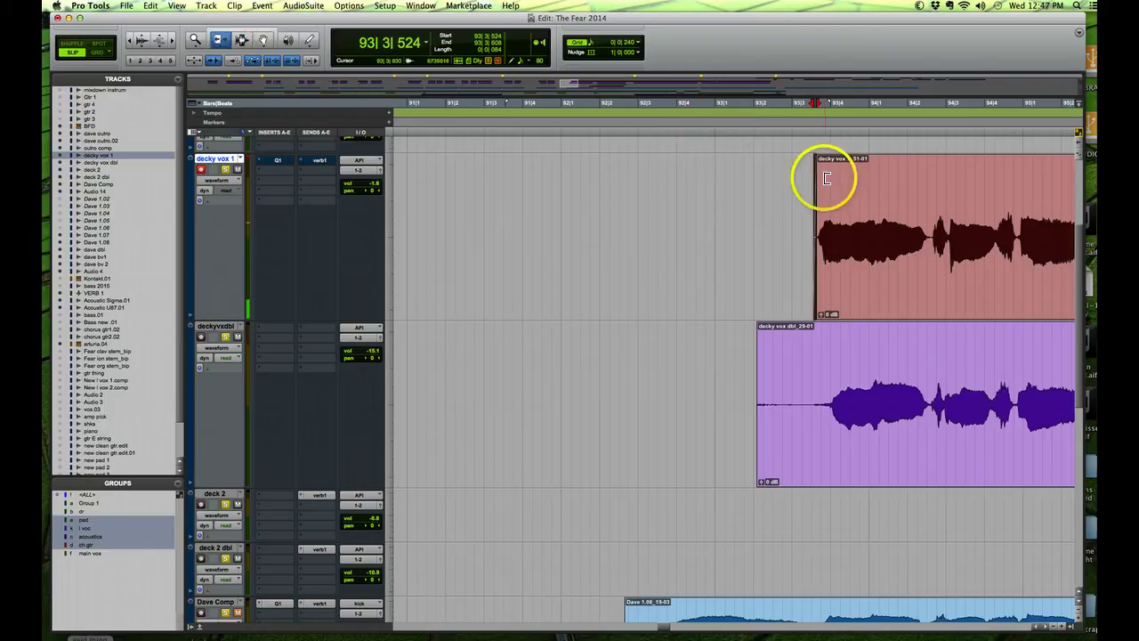
{"action": "left_click", "coordinate": [241, 40]}
Step: Fade in the clip's start, then undo the fade and cut to restore the noisy lead-in
{"action": "left_click_drag", "start_coordinate": [816, 174], "coordinate": [813, 181]}
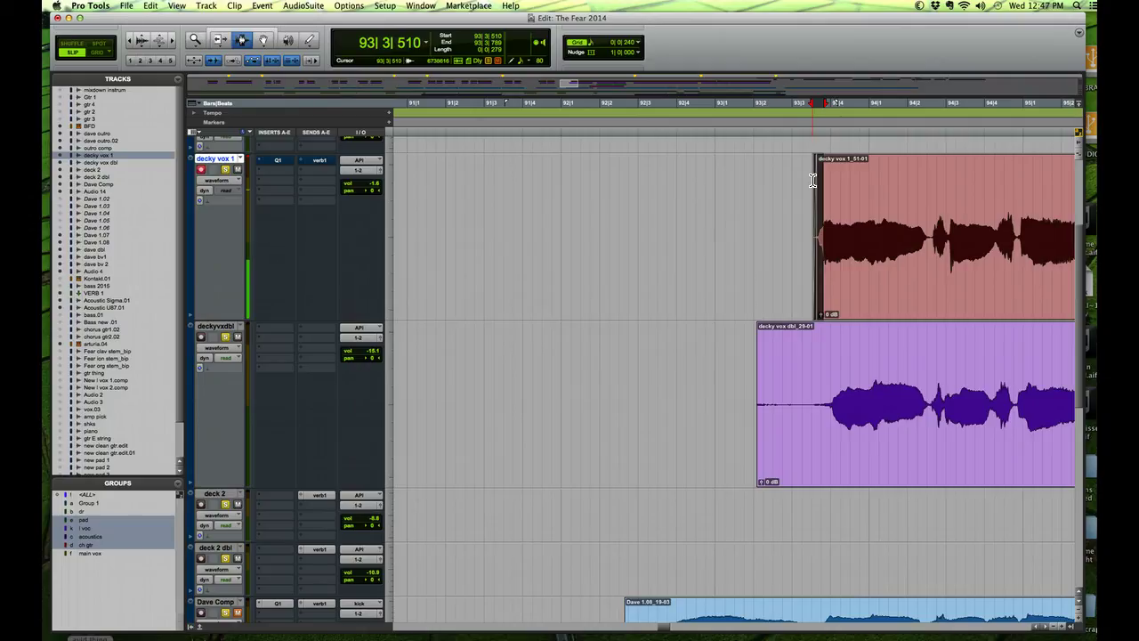
{"action": "key", "text": "f"}
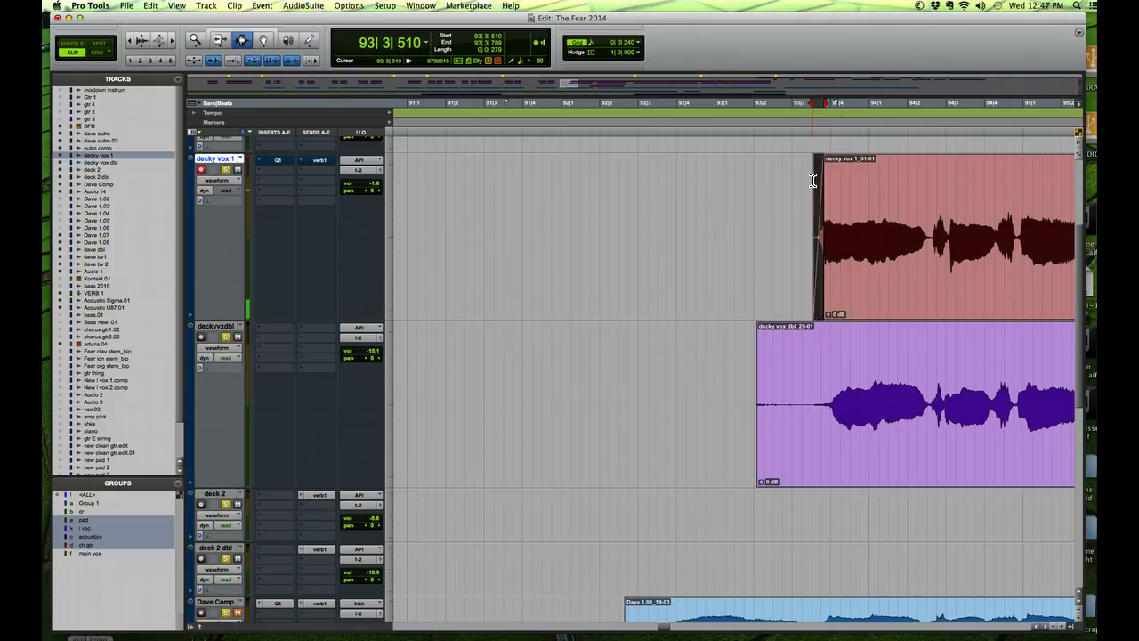
{"action": "key", "text": "super+z"}
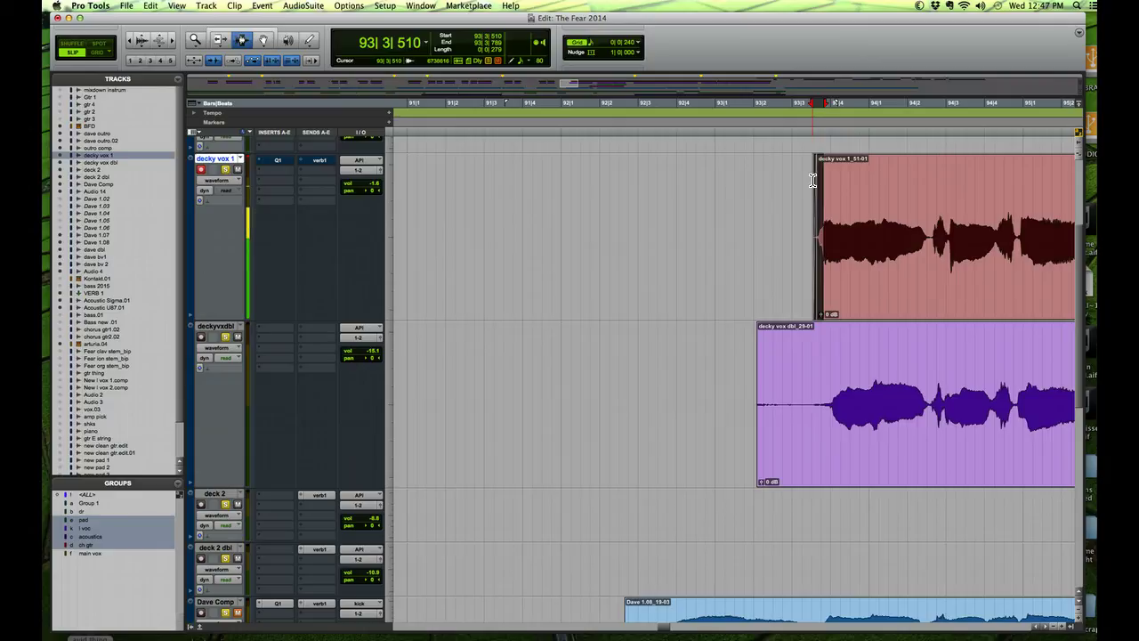
{"action": "left_click", "coordinate": [815, 174]}
{"action": "key", "text": "super+z"}
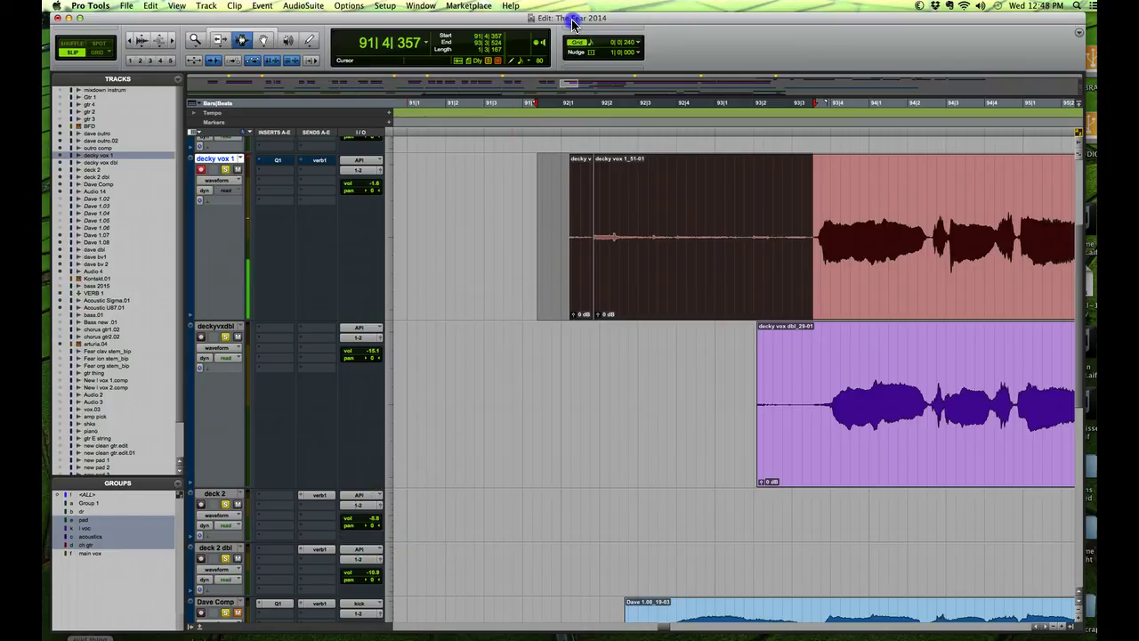
Step: Zoom out to bars 89–97 and delete the selected noise before the first decky vox 1 phrase
{"action": "left_click_drag", "start_coordinate": [573, 19], "coordinate": [569, 20]}
{"action": "left_click", "coordinate": [128, 41]}
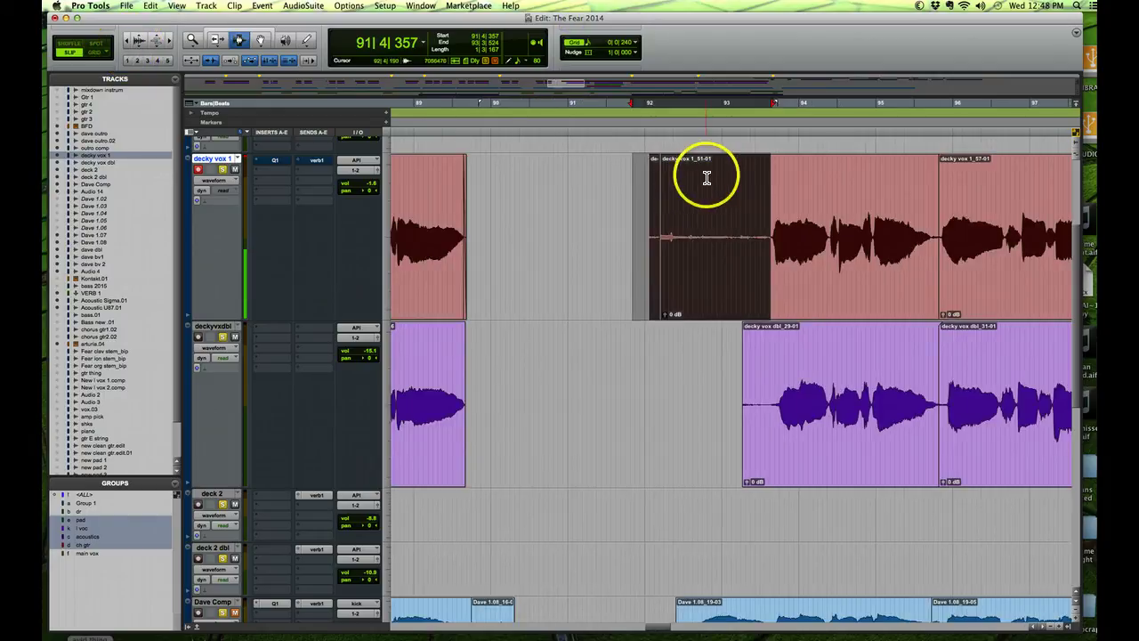
{"action": "scroll", "coordinate": [705, 183], "scroll_direction": "right", "scroll_amount": 5}
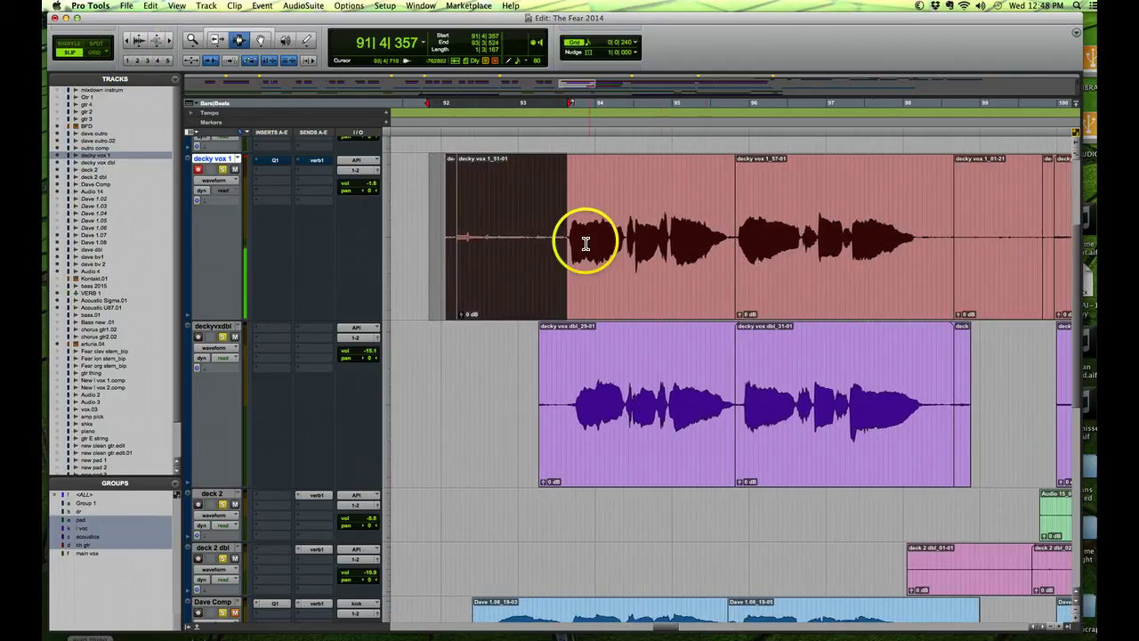
{"action": "key", "text": "BackSpace"}
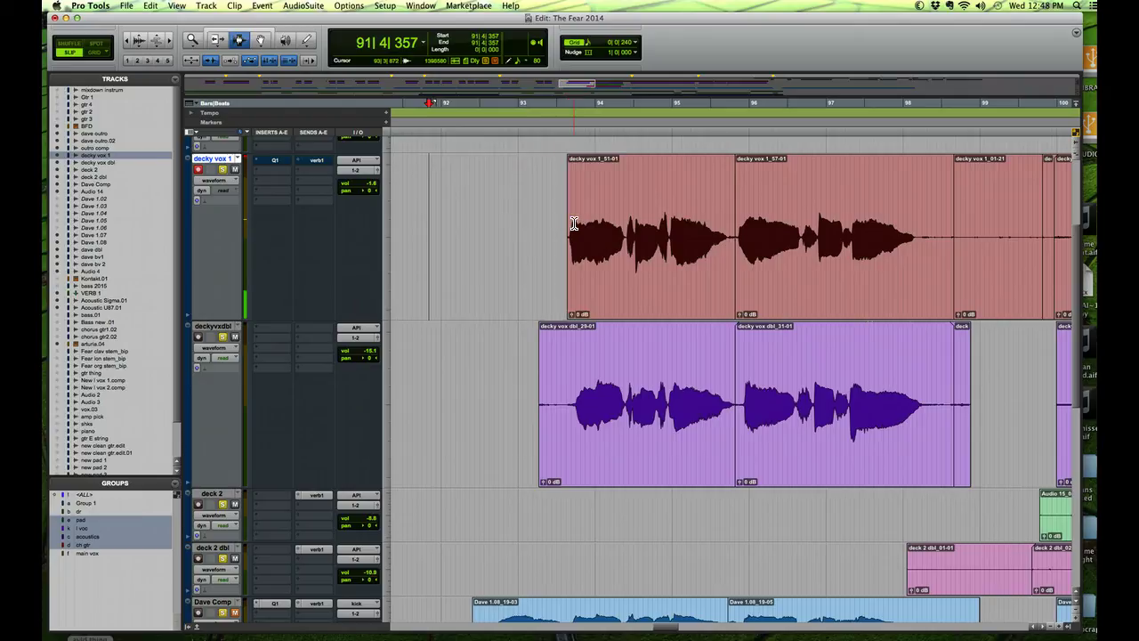
Step: With the Smart Tool, trim the decky vox 1 and deckyvxdbl clip starts to the phrase at 93|3
{"action": "left_click", "coordinate": [570, 170]}
{"action": "left_click", "coordinate": [377, 58]}
{"action": "left_click", "coordinate": [227, 34]}
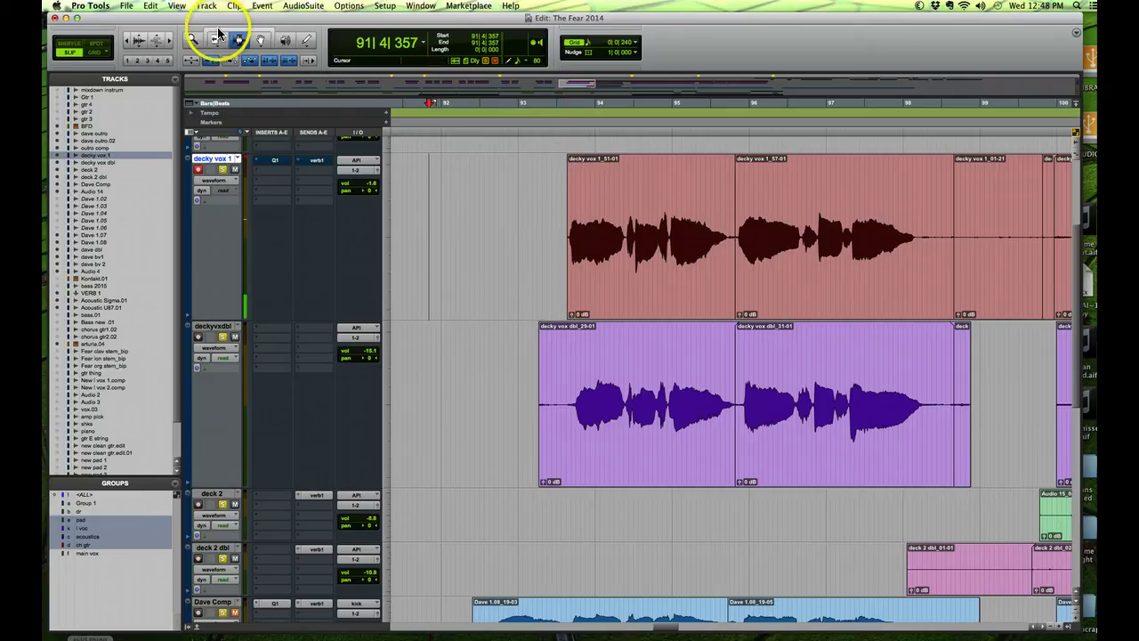
{"action": "left_click", "coordinate": [569, 195]}
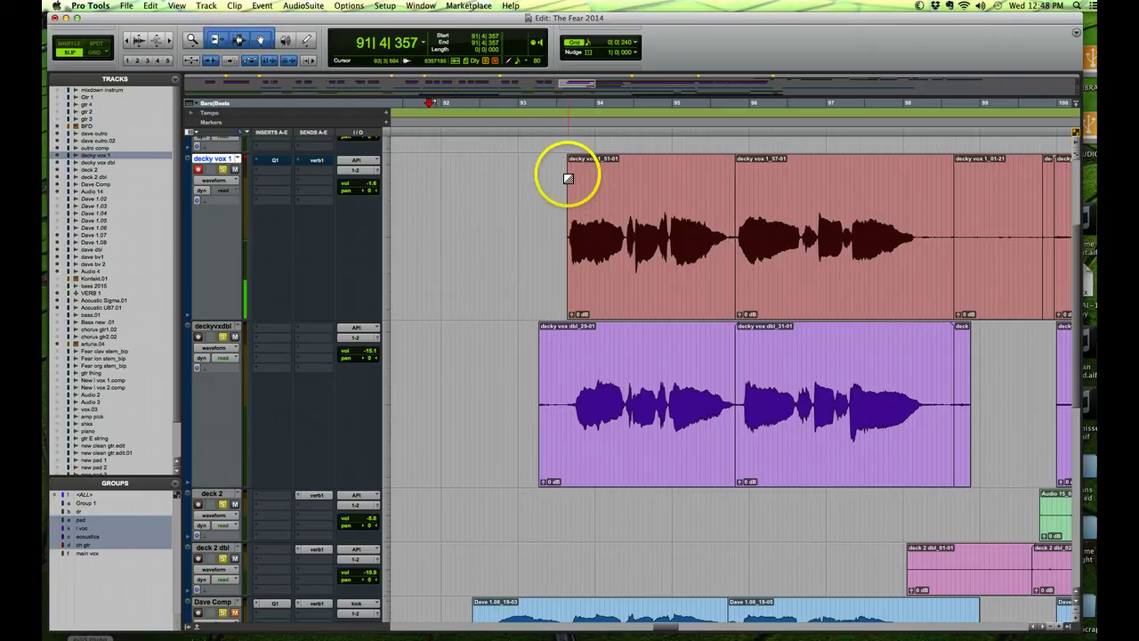
{"action": "left_click", "coordinate": [567, 178]}
{"action": "left_click", "coordinate": [565, 412]}
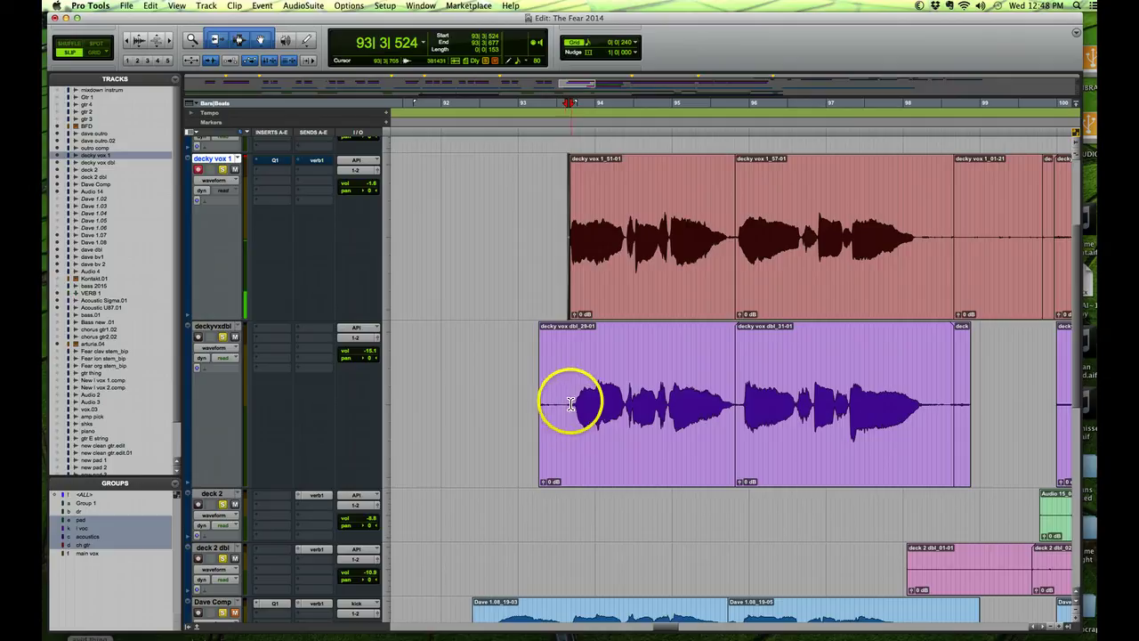
{"action": "left_click_drag", "start_coordinate": [565, 412], "coordinate": [577, 337]}
{"action": "left_click", "coordinate": [577, 336]}
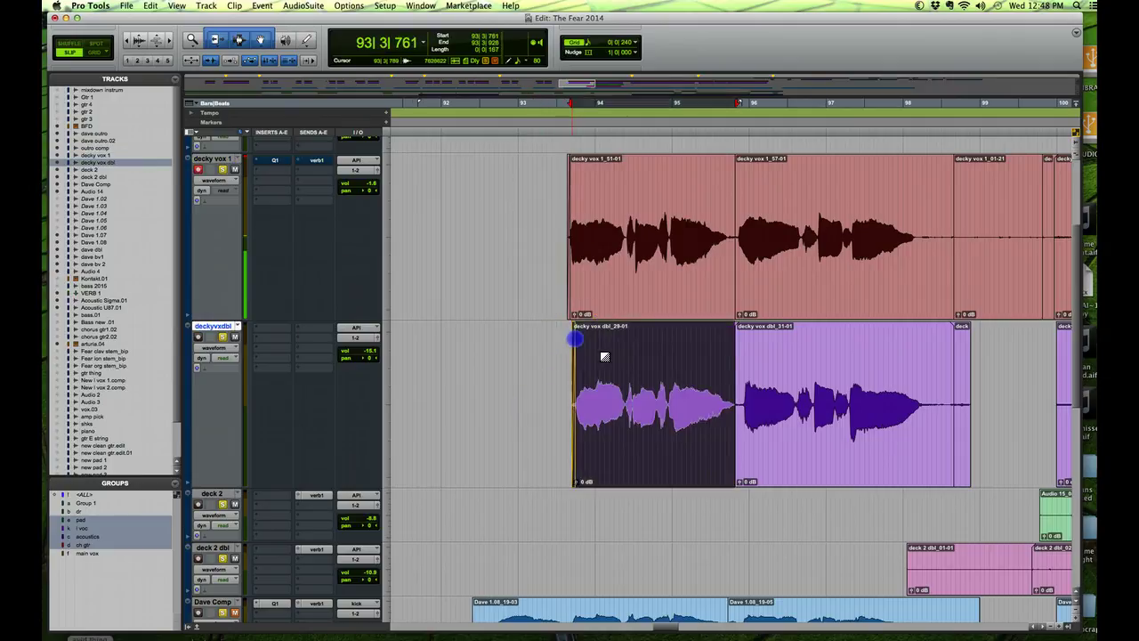
Step: Select the short gap in decky vox 1 near 95|3|901 and zoom in on it
{"action": "left_click", "coordinate": [730, 236]}
{"action": "left_click_drag", "start_coordinate": [728, 233], "coordinate": [737, 272]}
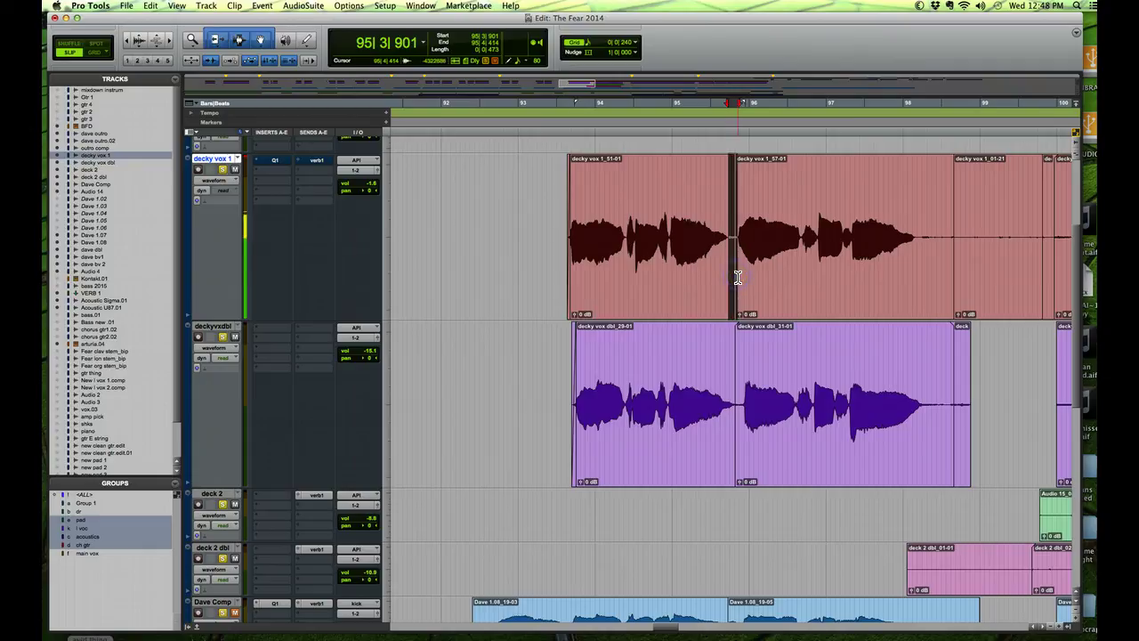
{"action": "left_click", "coordinate": [720, 237]}
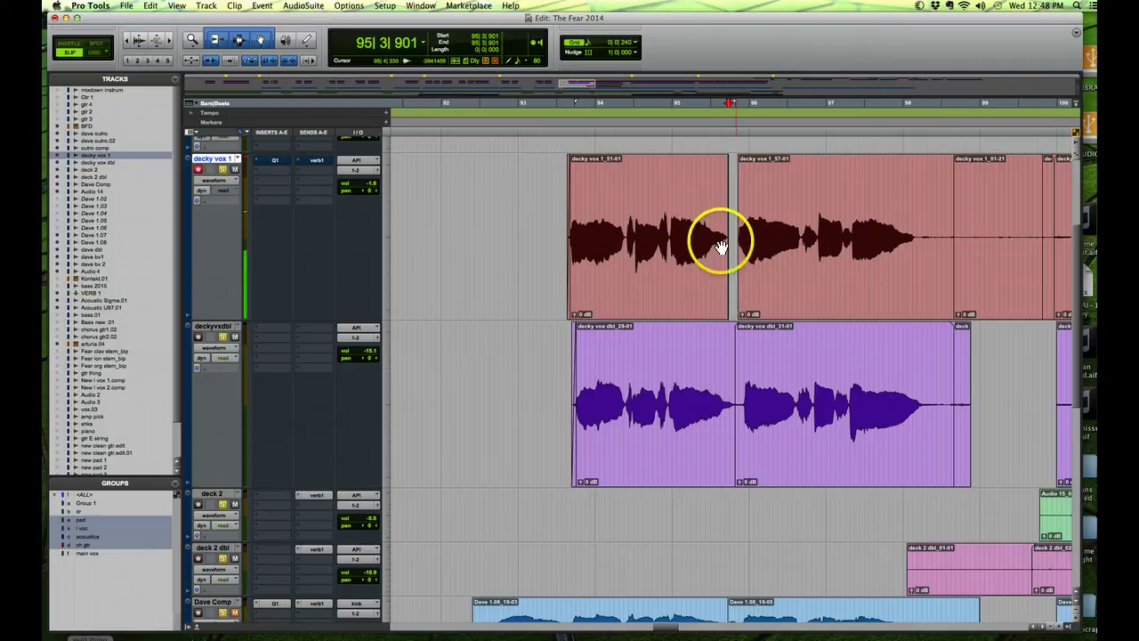
{"action": "left_click", "coordinate": [157, 40]}
{"action": "left_click", "coordinate": [157, 40]}
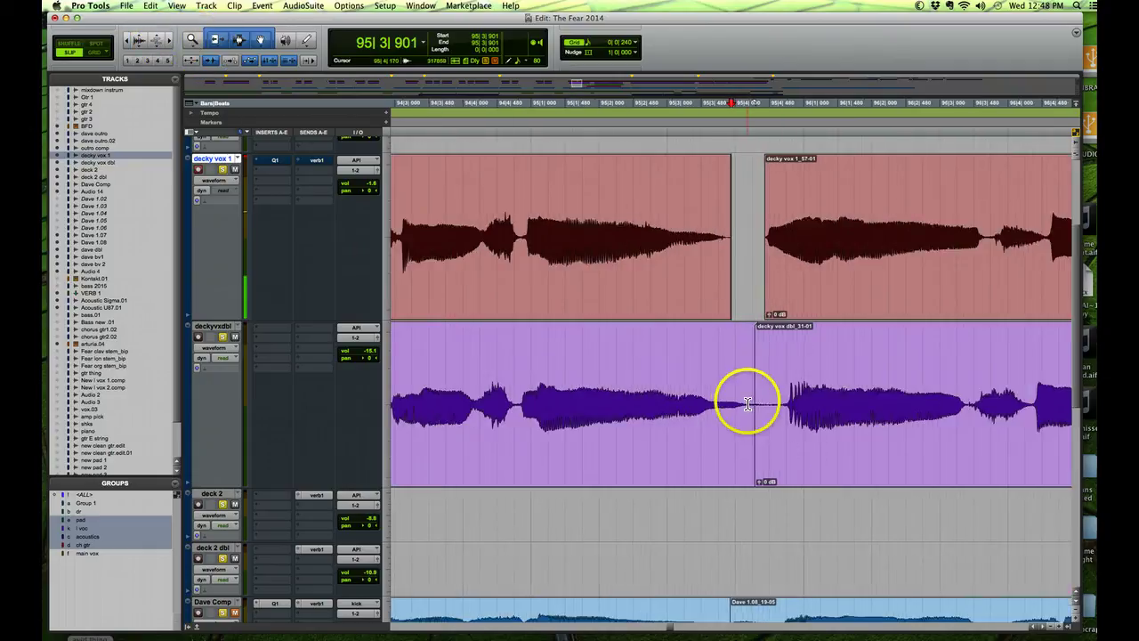
Step: Delete the deckyvxdbl gap near 95|3 and add fade-outs to both phrases plus a fade-in after
{"action": "left_click_drag", "start_coordinate": [745, 400], "coordinate": [782, 413]}
{"action": "key", "text": "Delete"}
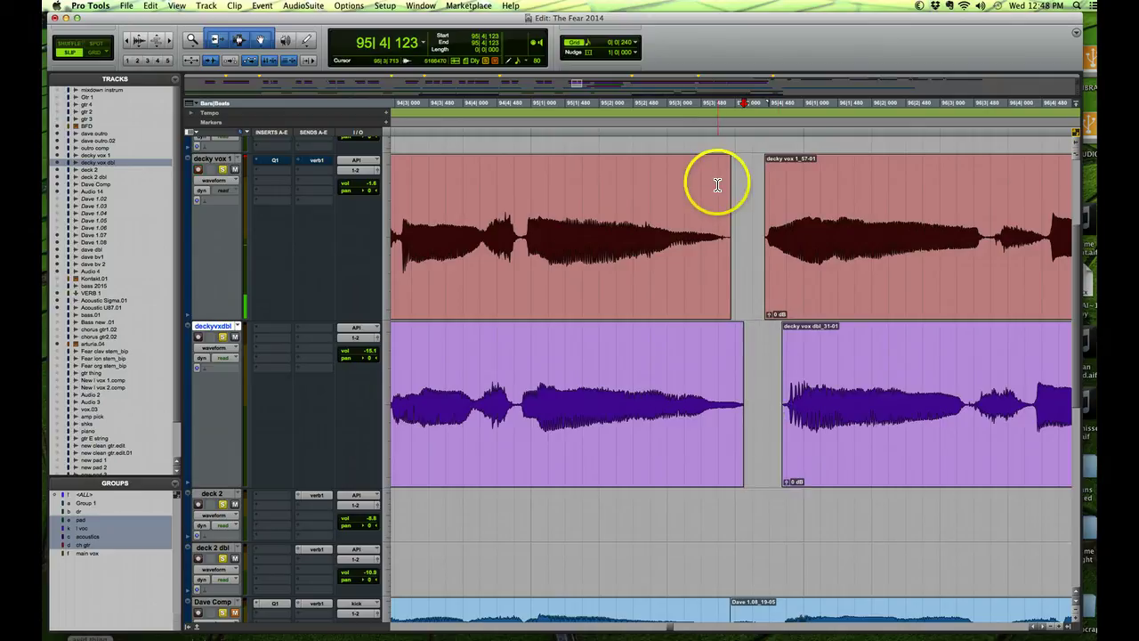
{"action": "left_click_drag", "start_coordinate": [730, 178], "coordinate": [767, 173]}
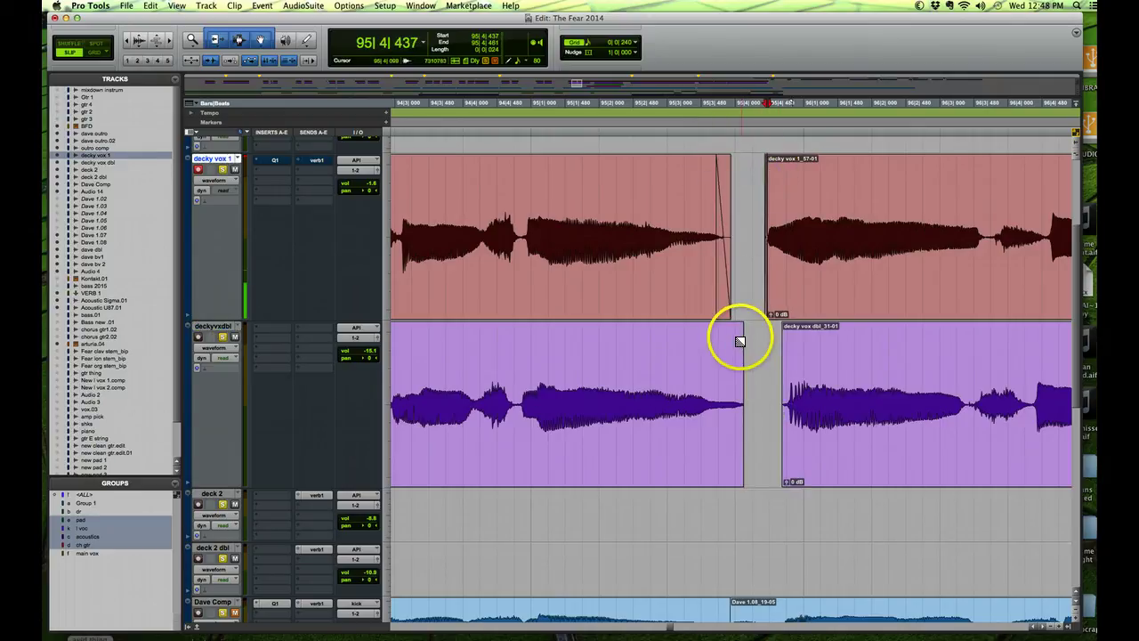
{"action": "left_click_drag", "start_coordinate": [740, 341], "coordinate": [792, 350]}
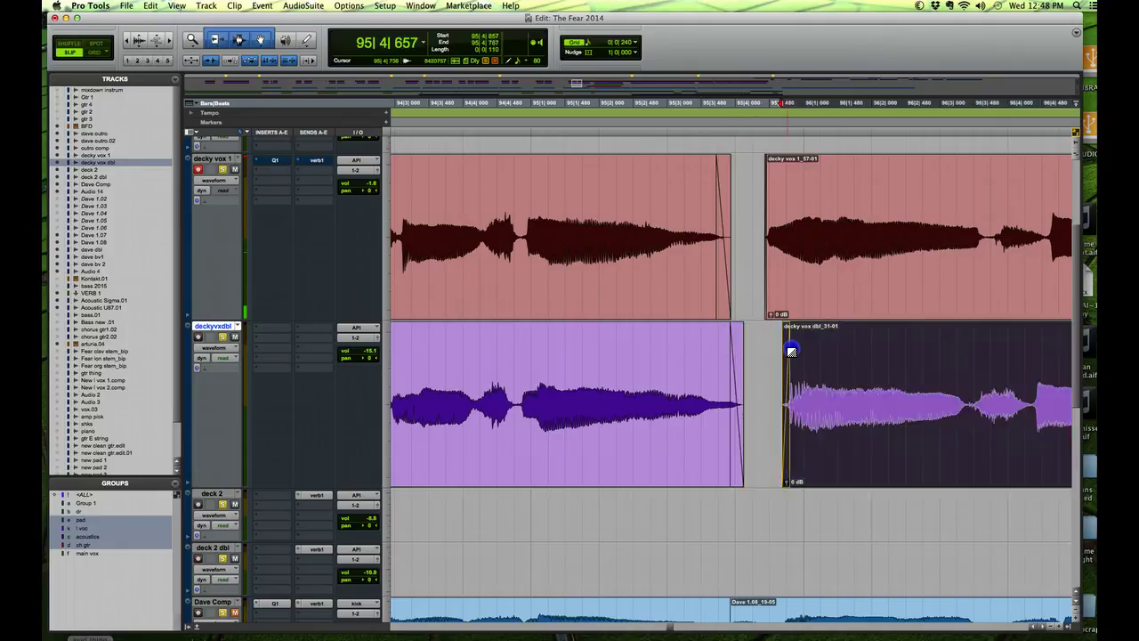
Step: Select the quiet stretch on decky vox 1 starting at 98|1|625
{"action": "scroll", "coordinate": [798, 315], "scroll_direction": "right", "scroll_amount": 15}
{"action": "left_click", "coordinate": [589, 236]}
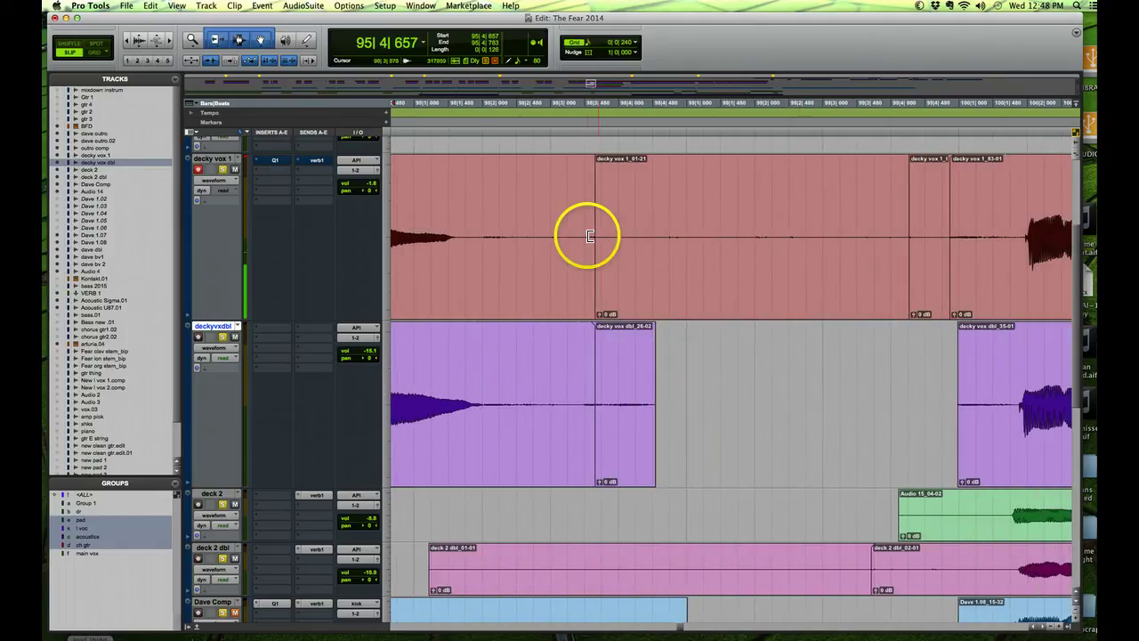
{"action": "left_click_drag", "start_coordinate": [457, 236], "coordinate": [1021, 261]}
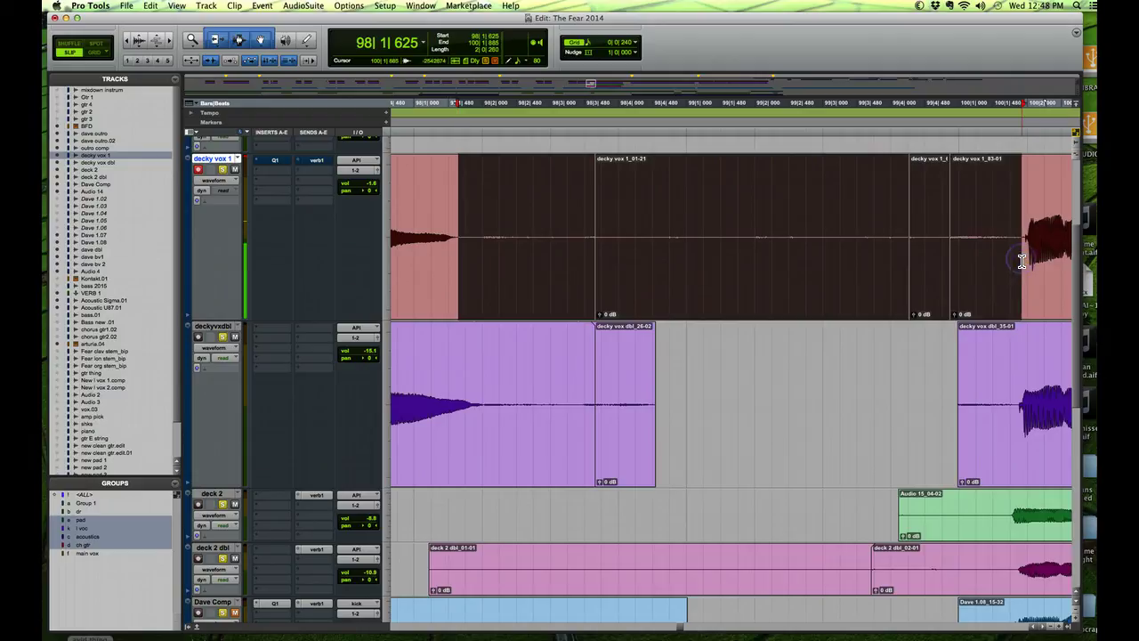
{"action": "left_click", "coordinate": [426, 233]}
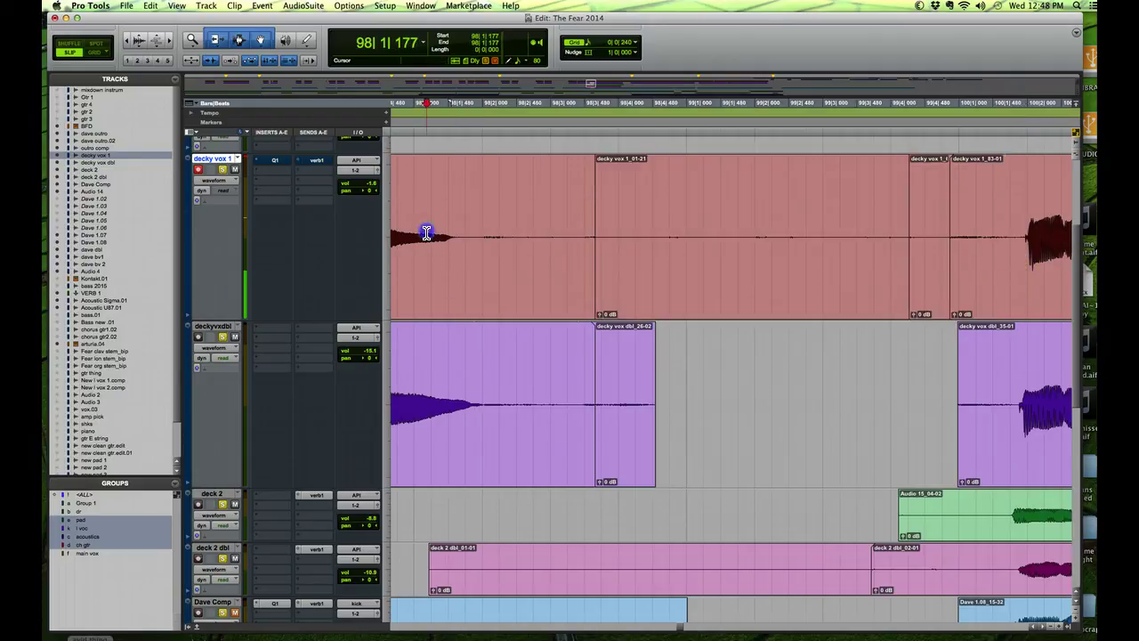
{"action": "left_click_drag", "start_coordinate": [422, 233], "coordinate": [1048, 249]}
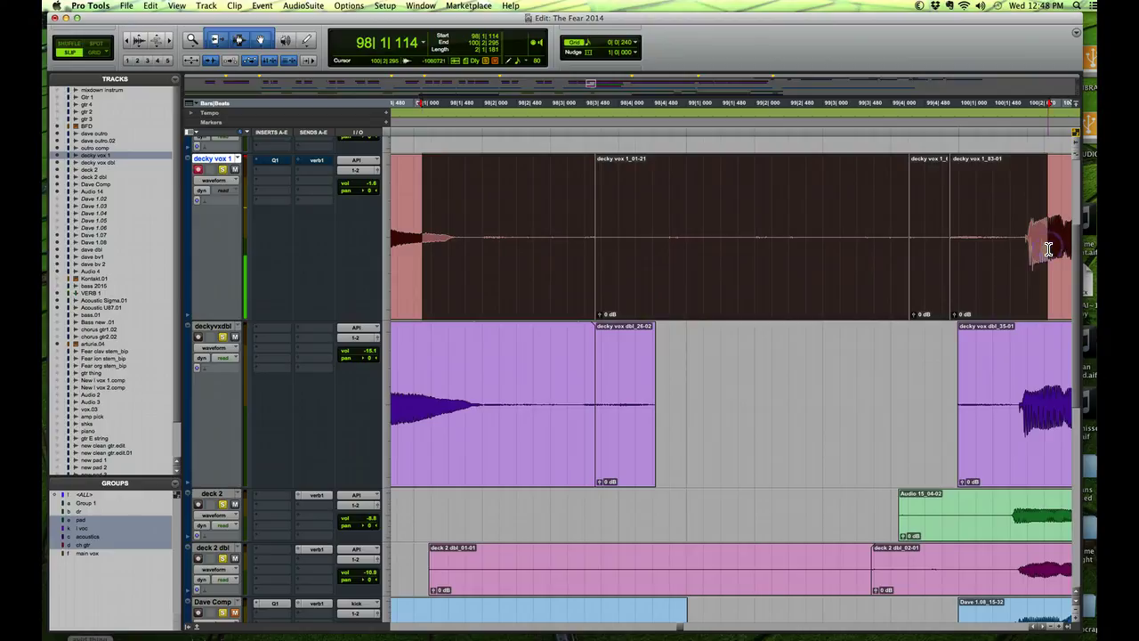
{"action": "key", "text": "Delete"}
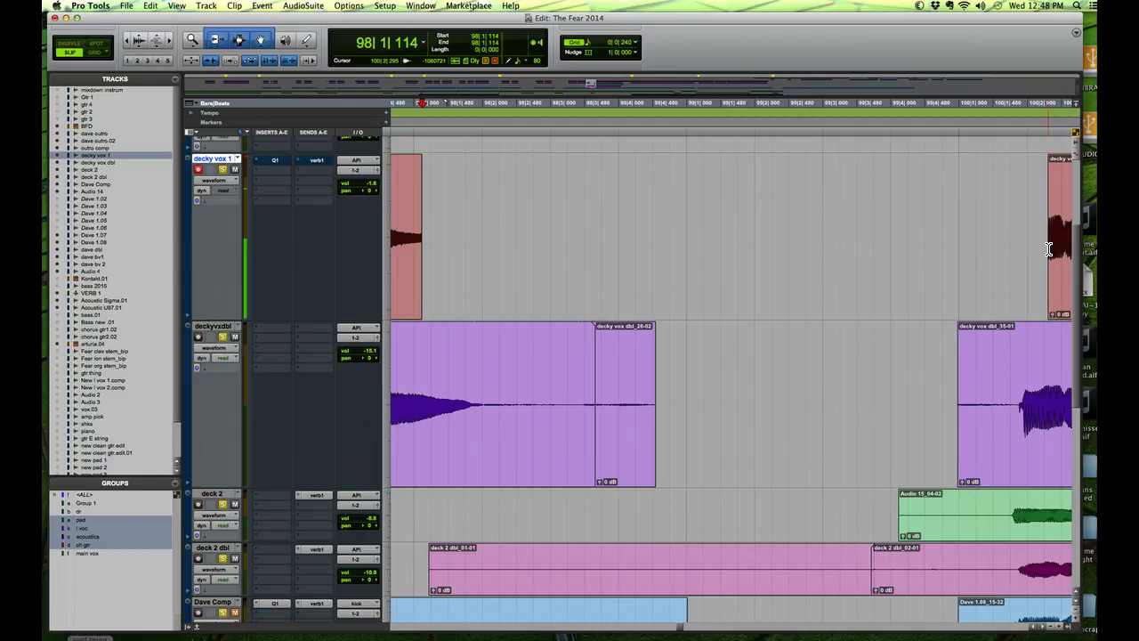
{"action": "key", "text": "super+z"}
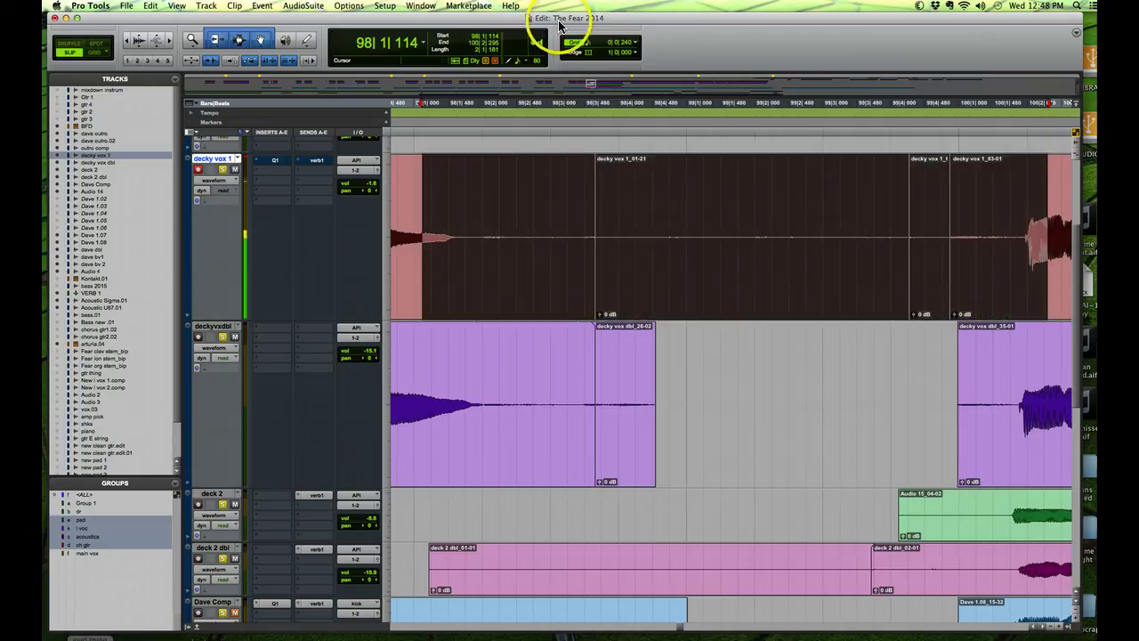
{"action": "left_click", "coordinate": [127, 46]}
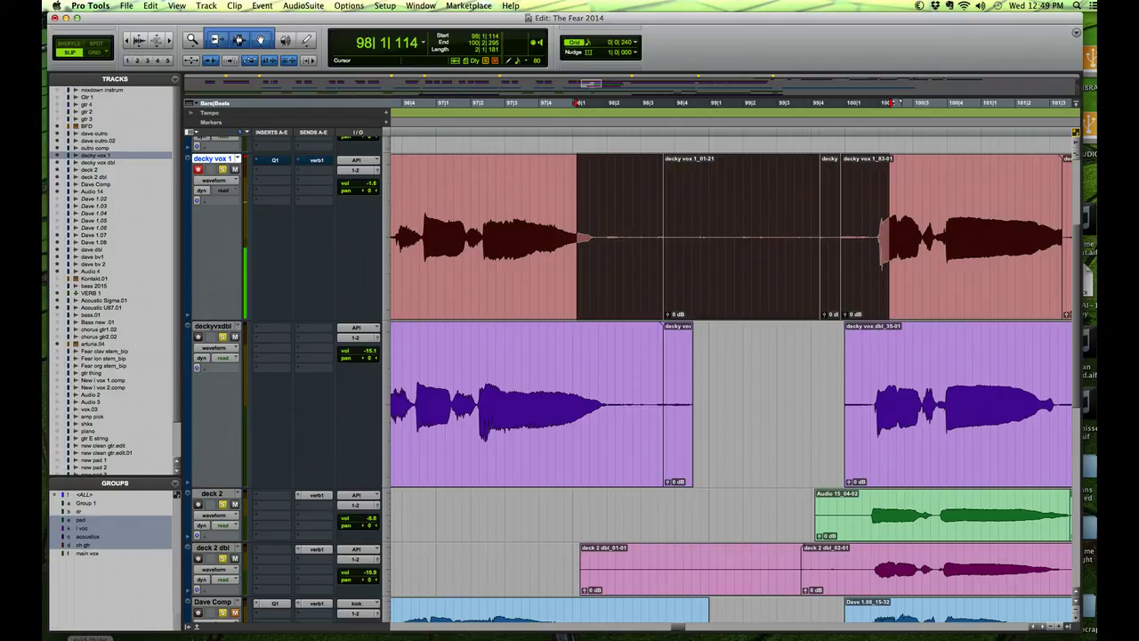